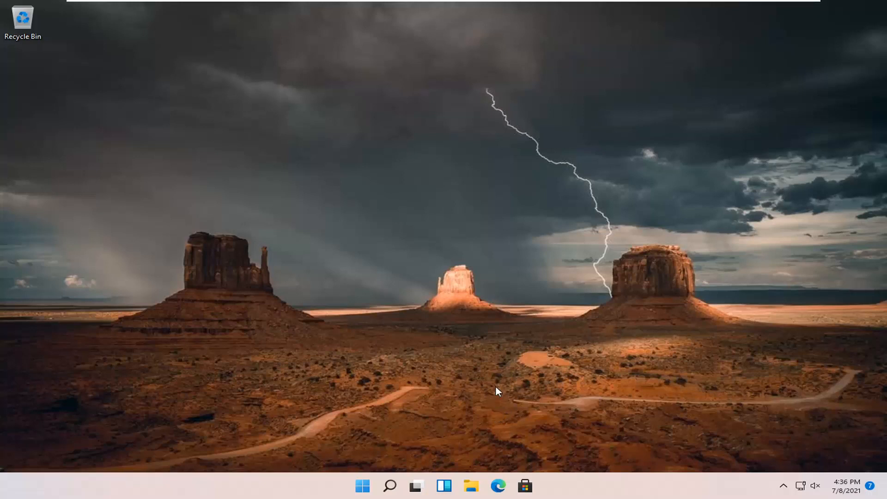
- Reach the Microphone page under Privacy & security via the Start button's quick menu
right_click(363, 487)
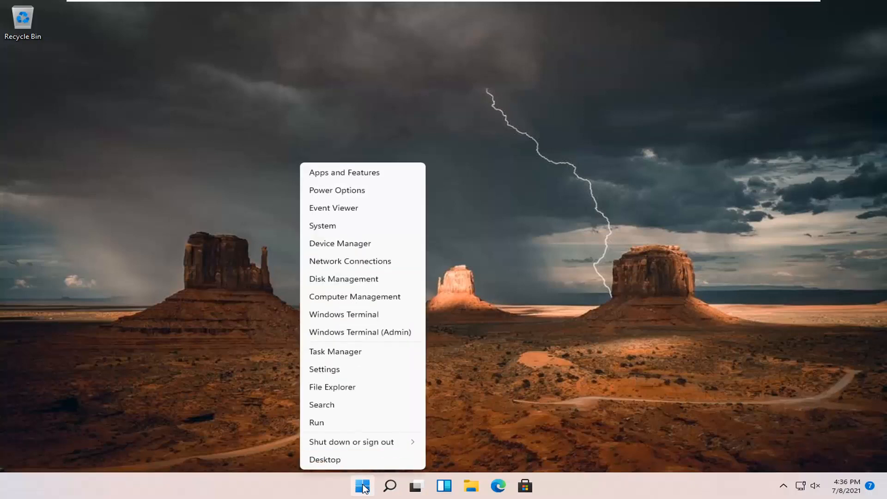
click(339, 372)
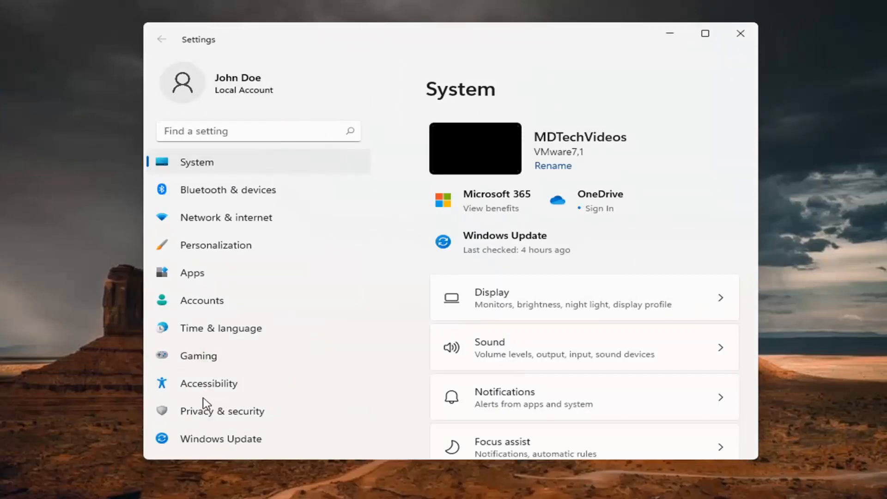
click(207, 413)
scroll(546, 307, down, 3)
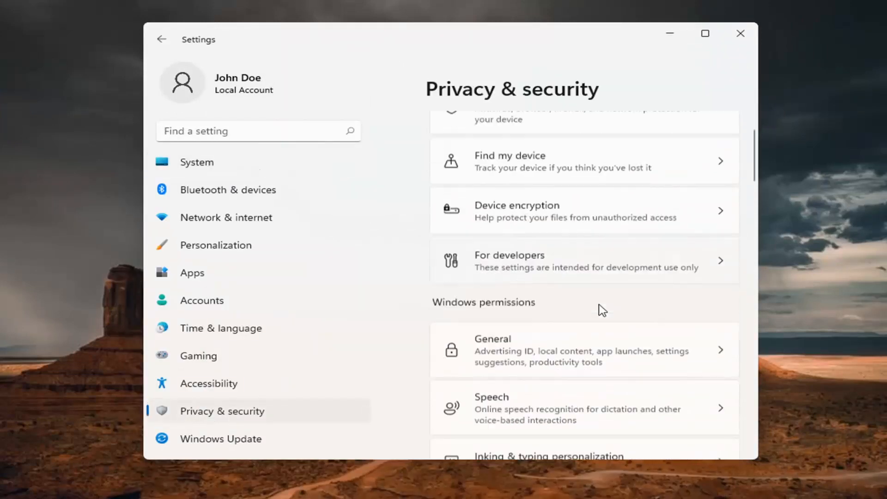
scroll(546, 306, down, 3)
scroll(546, 307, down, 3)
scroll(546, 307, down, 3)
scroll(544, 305, down, 2)
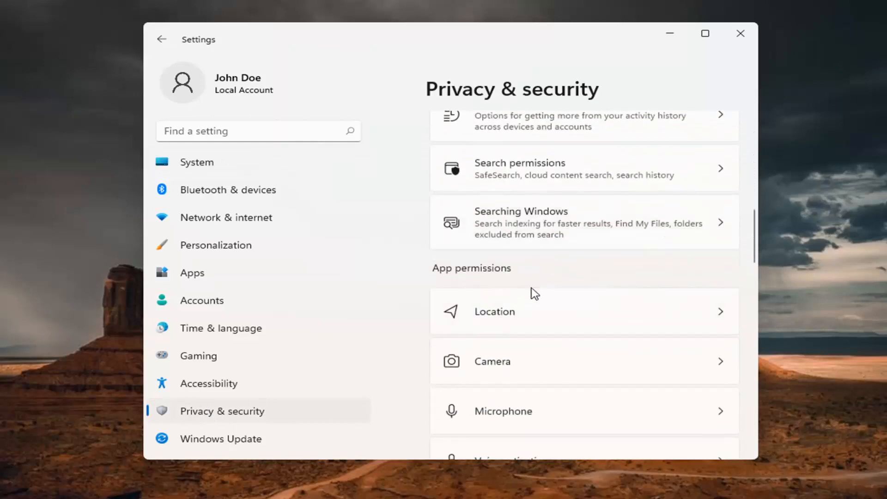
scroll(544, 305, down, 2)
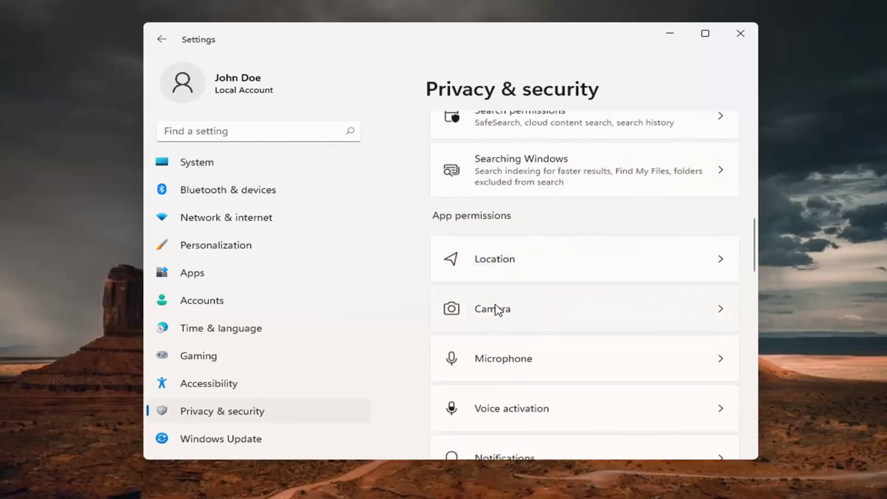
click(508, 364)
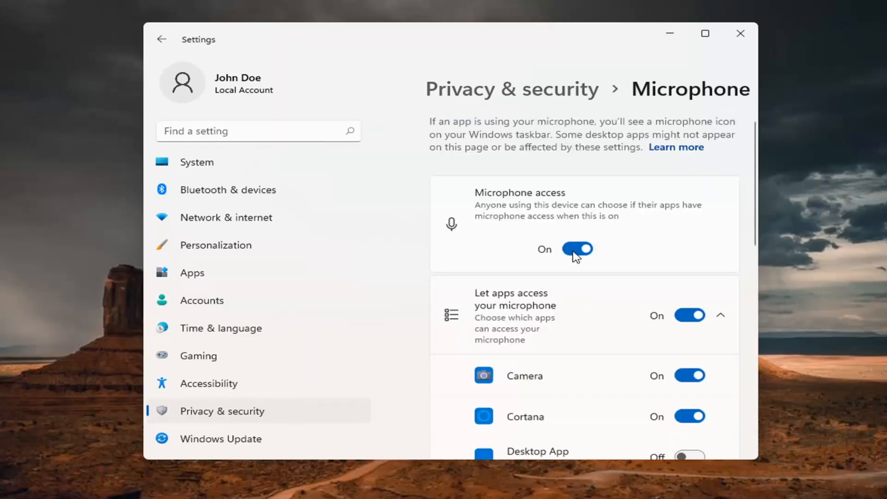
- Toggle Microphone access off and back on, leave app access on, and close Settings
click(576, 249)
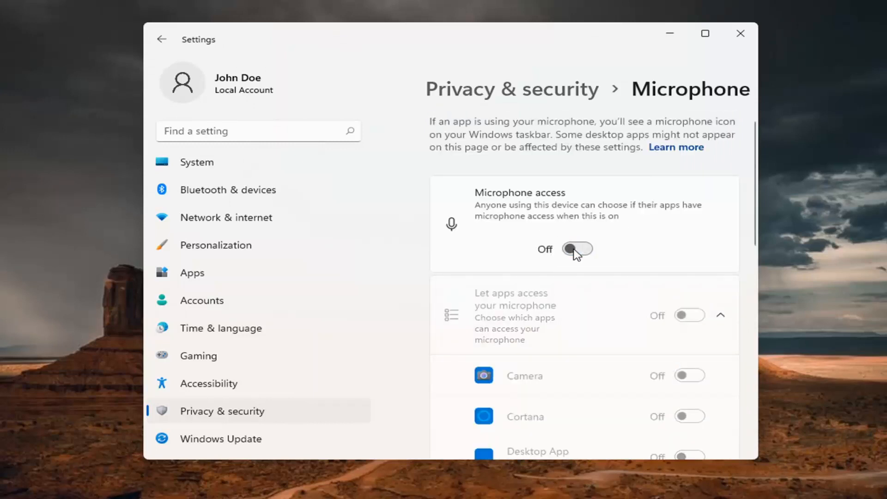
click(577, 251)
scroll(500, 353, down, 2)
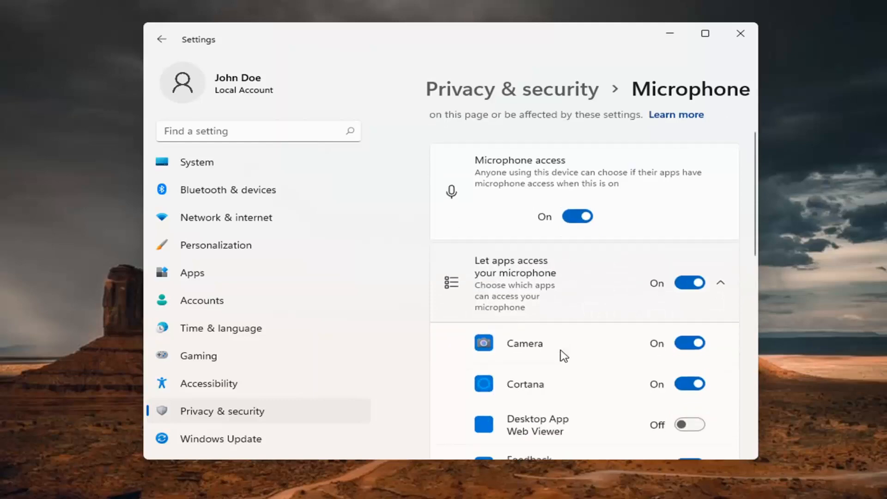
scroll(561, 353, down, 1)
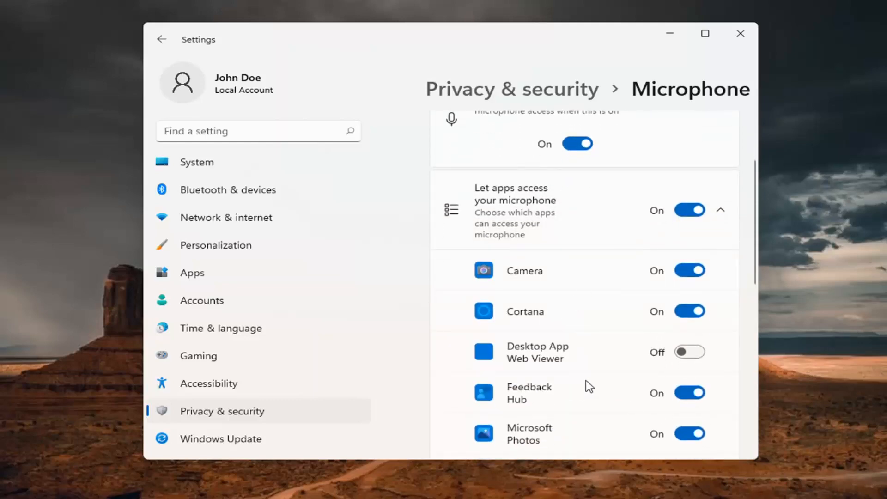
scroll(588, 386, down, 2)
scroll(582, 371, down, 2)
scroll(582, 360, down, 2)
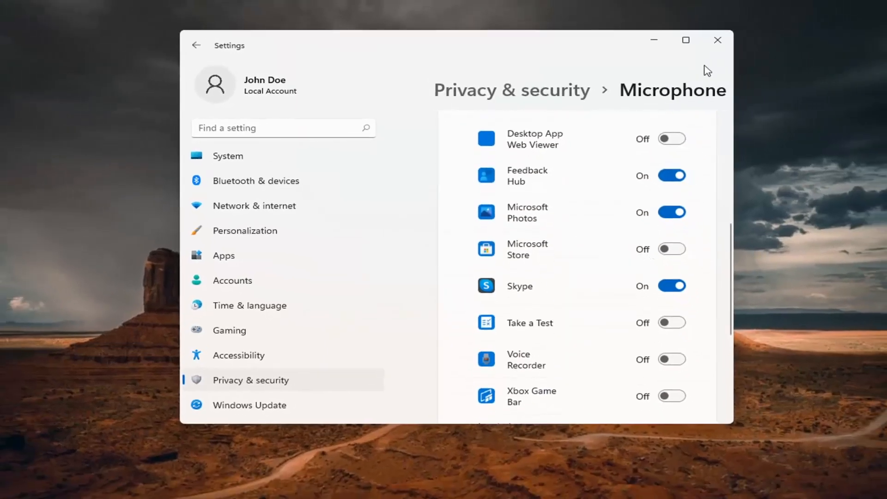
click(718, 40)
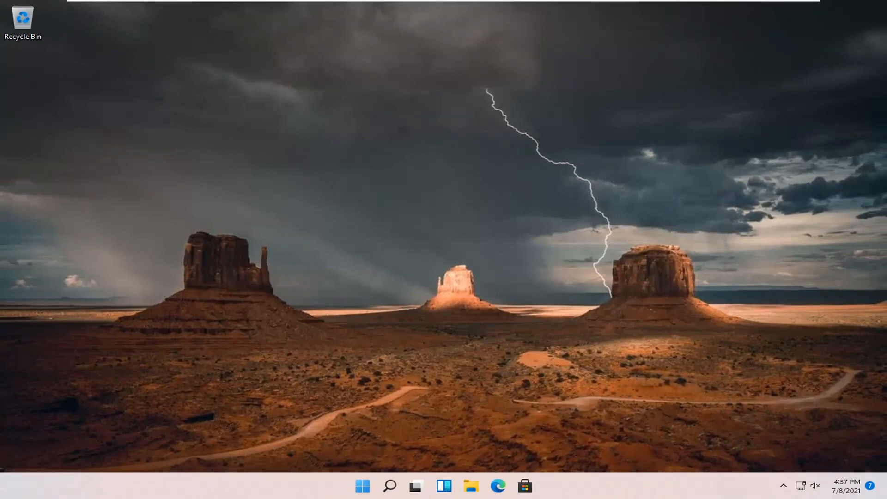